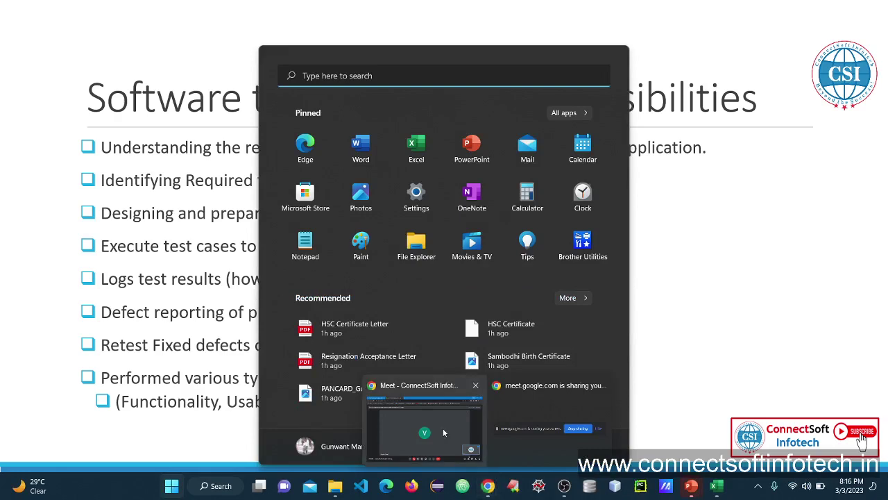
# - Bring the Meet Chrome window forward and load the autocompleted kosmiktechnologies login page in a new tab
pyautogui.click(443, 428)
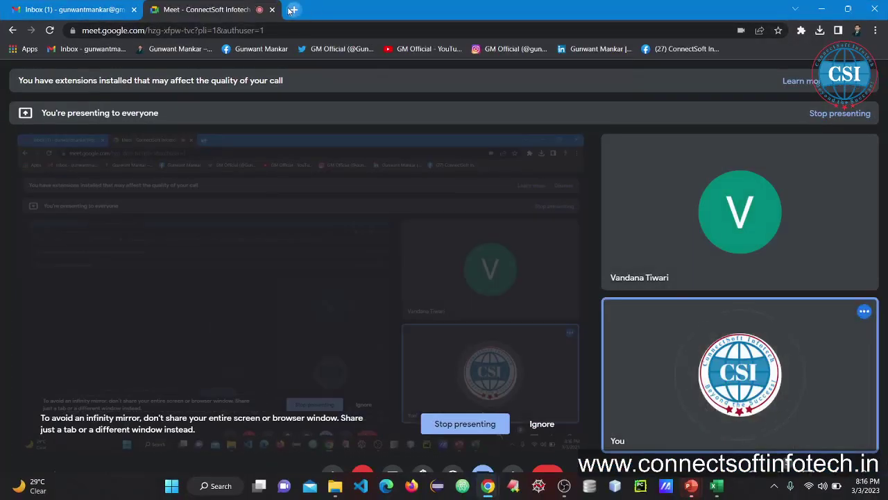
pyautogui.click(295, 9)
pyautogui.write('k')
pyautogui.press('Return')
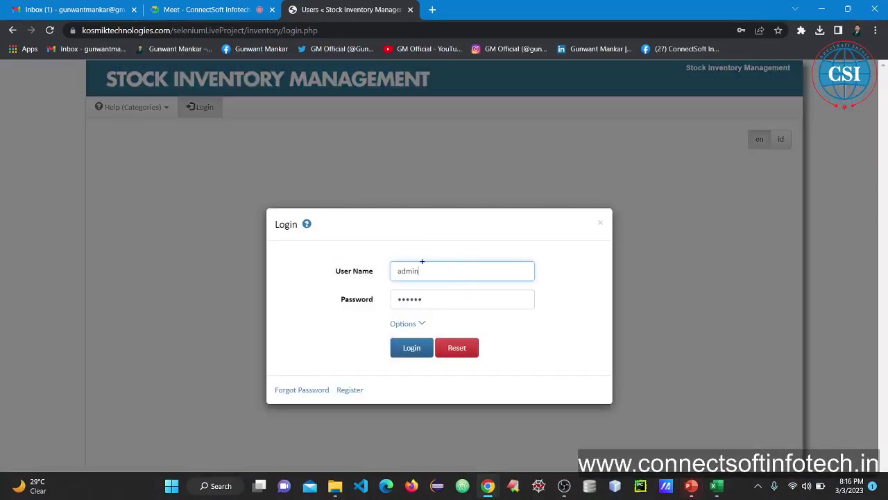
pyautogui.moveTo(396, 260)
pyautogui.mouseDown()
pyautogui.moveTo(540, 262)
pyautogui.moveTo(499, 281)
pyautogui.moveTo(407, 272)
pyautogui.moveTo(503, 300)
pyautogui.moveTo(532, 296)
pyautogui.moveTo(535, 306)
pyautogui.moveTo(519, 309)
pyautogui.mouseUp()
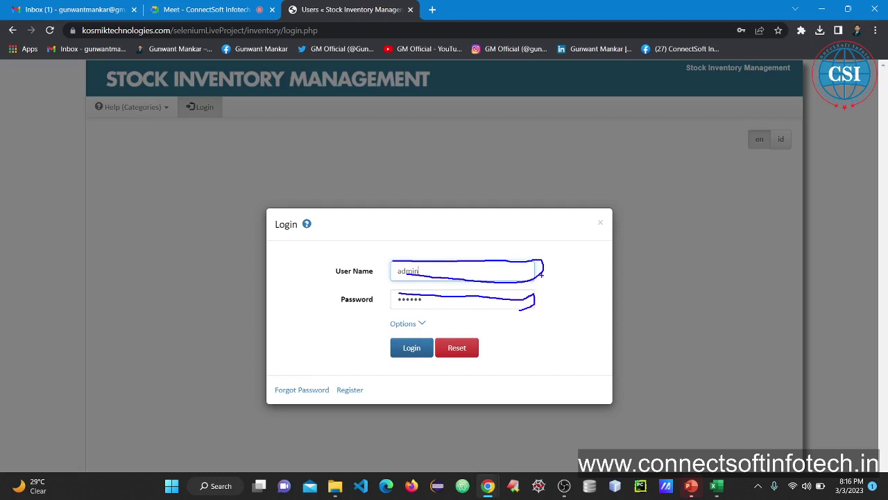
pyautogui.moveTo(538, 274); pyautogui.dragTo(553, 274)
pyautogui.moveTo(432, 333); pyautogui.dragTo(433, 362)
pyautogui.moveTo(540, 335)
pyautogui.mouseDown()
pyautogui.moveTo(486, 340)
pyautogui.moveTo(487, 349)
pyautogui.moveTo(544, 353)
pyautogui.moveTo(553, 340)
pyautogui.moveTo(539, 335)
pyautogui.mouseUp()
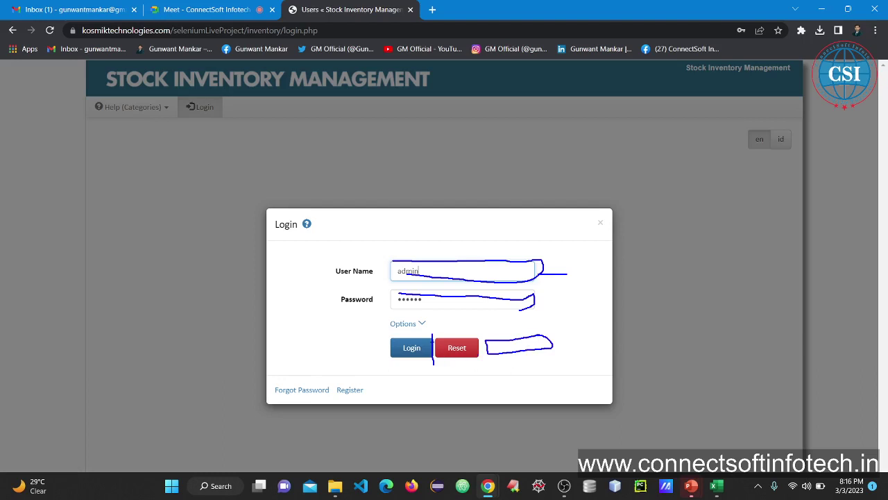
pyautogui.moveTo(433, 335)
pyautogui.mouseDown()
pyautogui.moveTo(438, 328)
pyautogui.moveTo(434, 359)
pyautogui.mouseUp()
pyautogui.moveTo(462, 368); pyautogui.dragTo(491, 361)
pyautogui.moveTo(506, 337)
pyautogui.mouseDown()
pyautogui.moveTo(476, 338)
pyautogui.moveTo(531, 351)
pyautogui.moveTo(493, 368)
pyautogui.moveTo(451, 368)
pyautogui.moveTo(451, 379)
pyautogui.mouseUp()
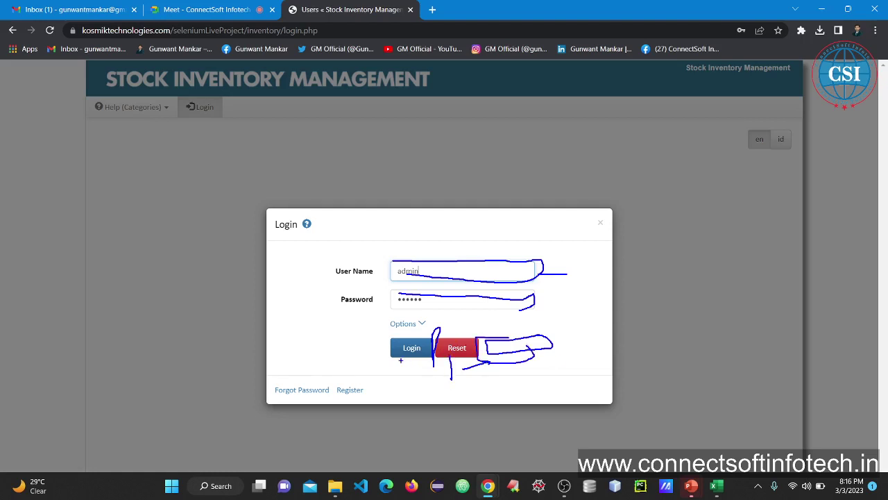
pyautogui.moveTo(384, 361); pyautogui.dragTo(394, 351)
pyautogui.moveTo(338, 361)
pyautogui.mouseDown()
pyautogui.moveTo(378, 358)
pyautogui.moveTo(375, 366)
pyautogui.mouseUp()
pyautogui.moveTo(246, 189)
pyautogui.mouseDown()
pyautogui.moveTo(605, 329)
pyautogui.moveTo(403, 375)
pyautogui.moveTo(247, 237)
pyautogui.moveTo(312, 173)
pyautogui.mouseUp()
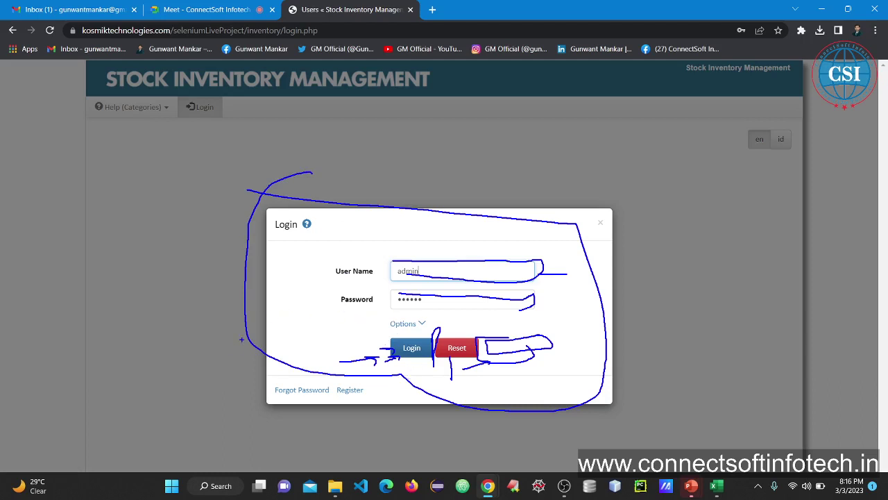
pyautogui.moveTo(218, 368); pyautogui.dragTo(240, 358)
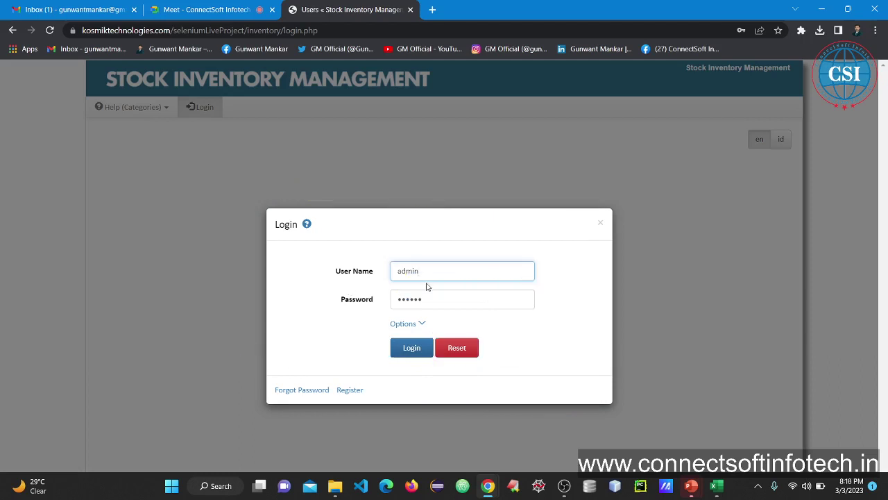
# - Expand Options, try Auto login, Save my user name and always-ask, then reset the form
pyautogui.click(423, 324)
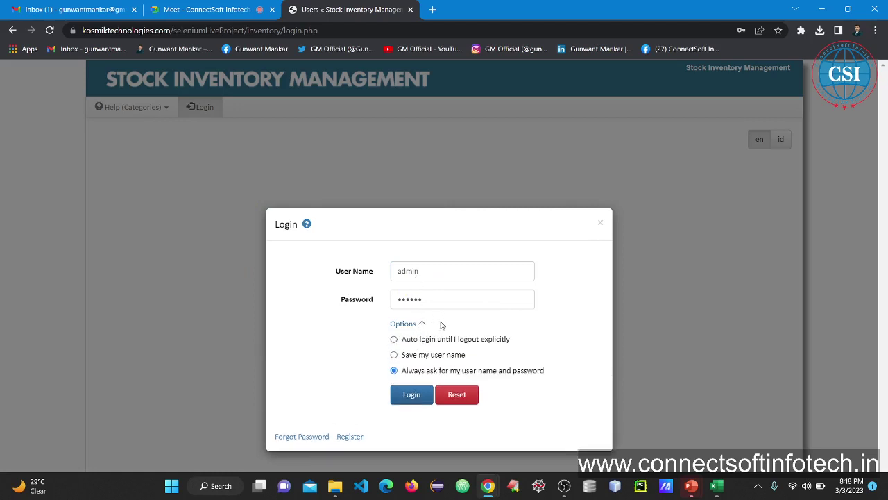
pyautogui.click(396, 339)
pyautogui.click(394, 355)
pyautogui.click(394, 370)
pyautogui.click(462, 401)
# - Autofill both login fields from the saved login, then reset them
pyautogui.click(415, 272)
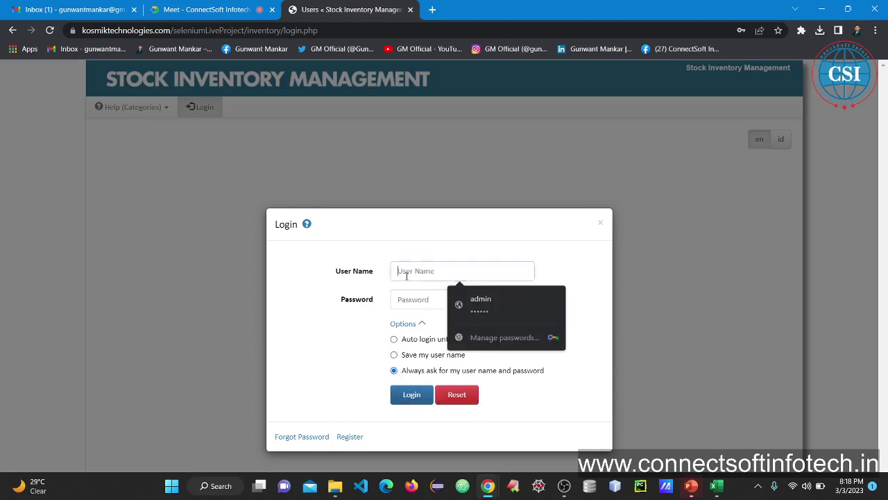
pyautogui.click(480, 304)
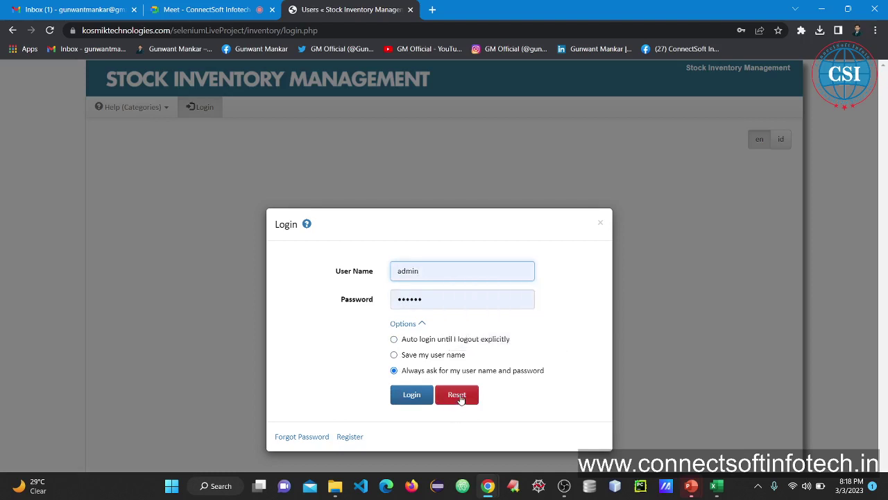
pyautogui.click(459, 397)
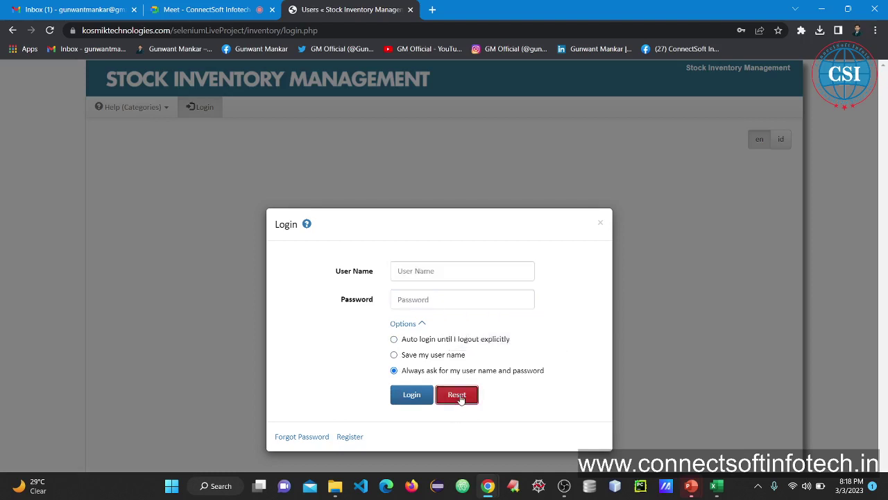
pyautogui.click(412, 264)
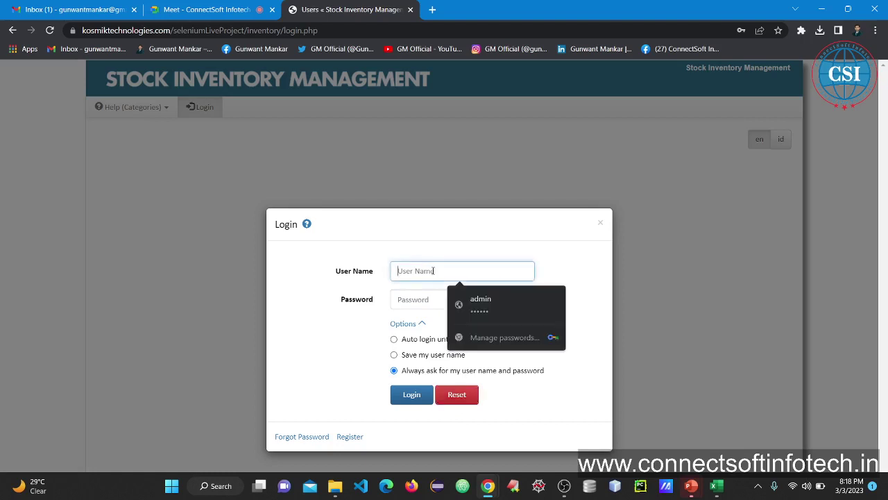
pyautogui.click(412, 299)
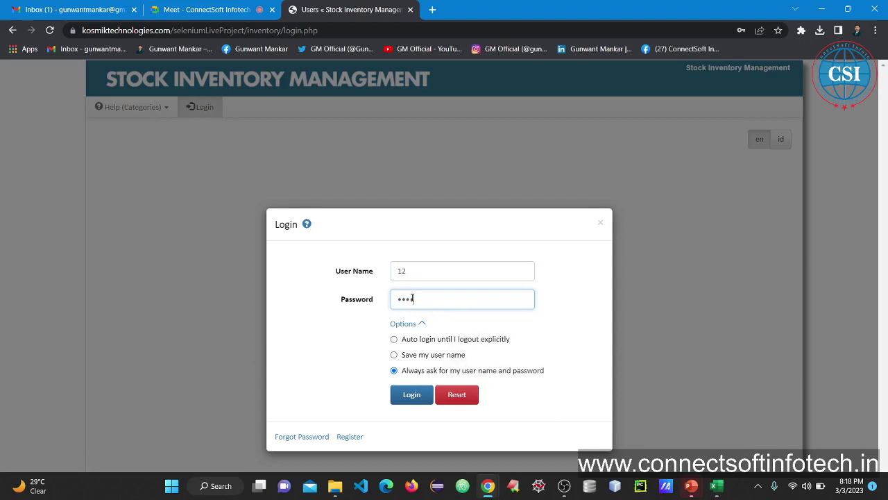
pyautogui.click(459, 395)
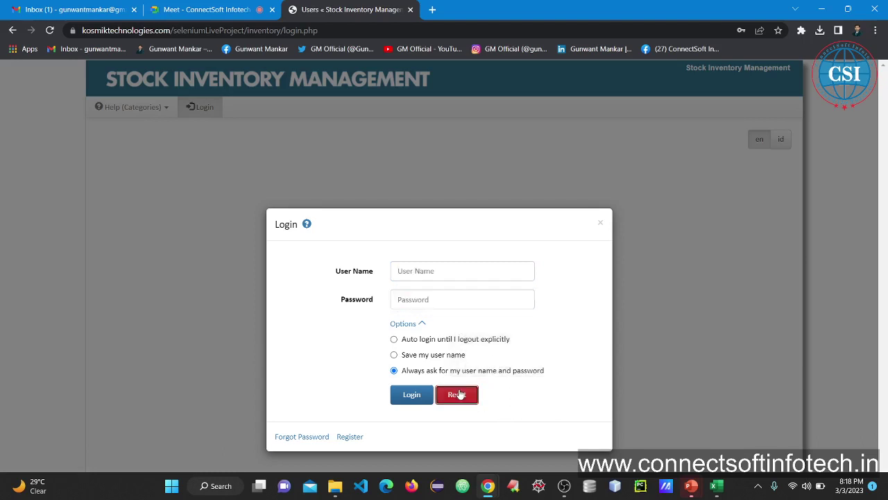
# - Select Auto login and move focus between User Name and Password, dismissing password suggestions
pyautogui.click(394, 339)
pyautogui.click(395, 273)
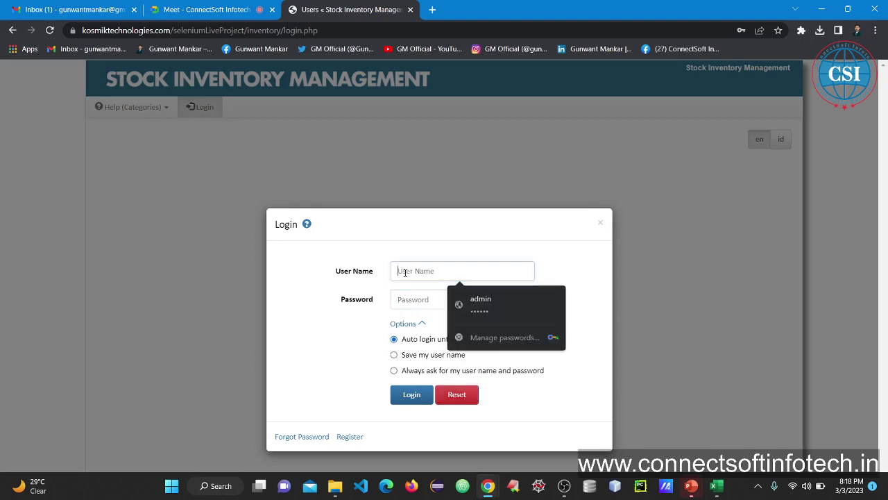
pyautogui.click(408, 302)
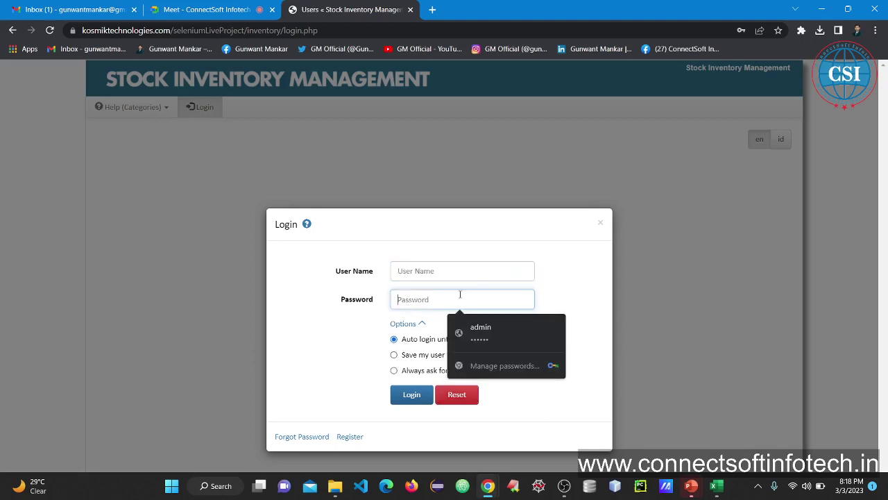
pyautogui.click(371, 289)
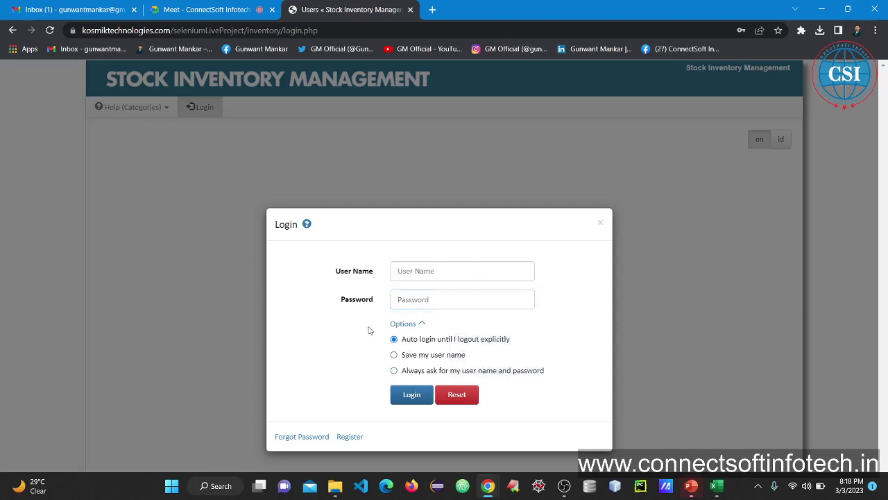
pyautogui.click(411, 270)
pyautogui.press('Tab')
pyautogui.press('Tab')
pyautogui.press('Tab')
pyautogui.press('Tab')
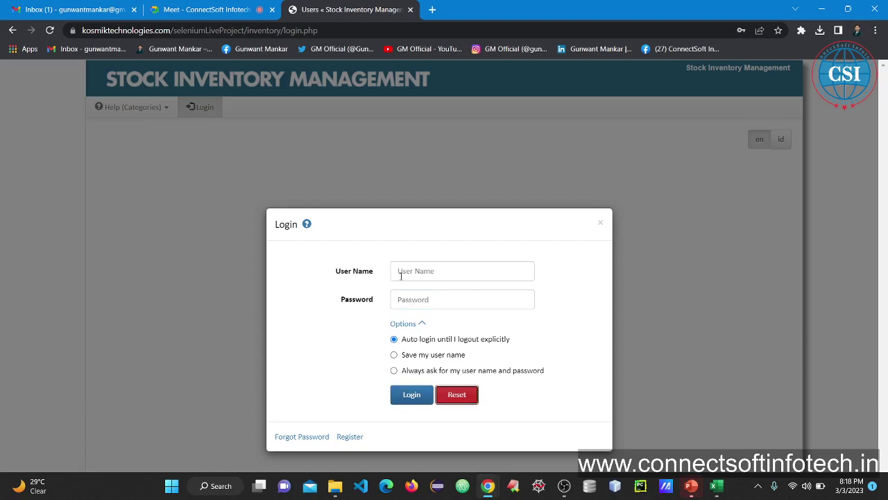
pyautogui.click(400, 273)
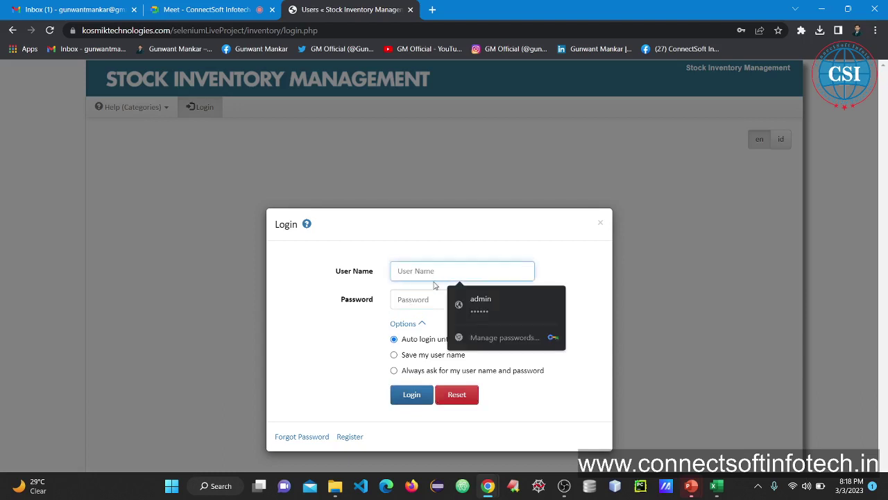
pyautogui.press('Tab')
pyautogui.press('Tab')
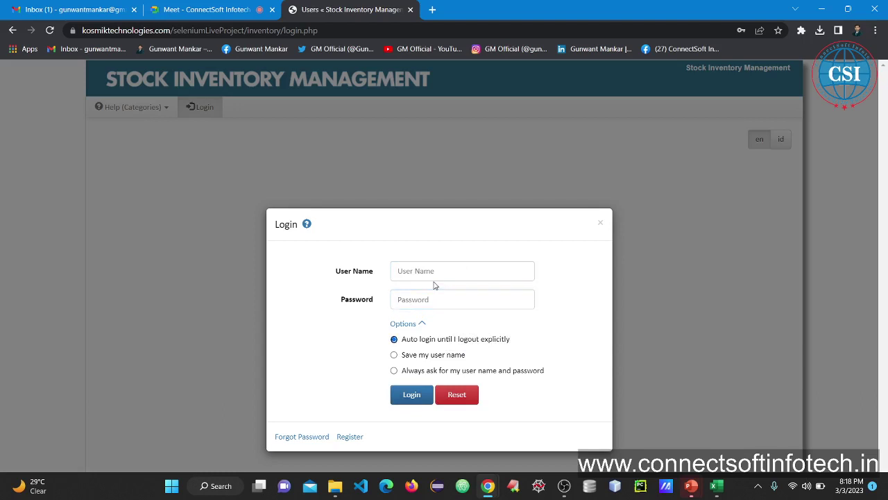
pyautogui.press('Tab')
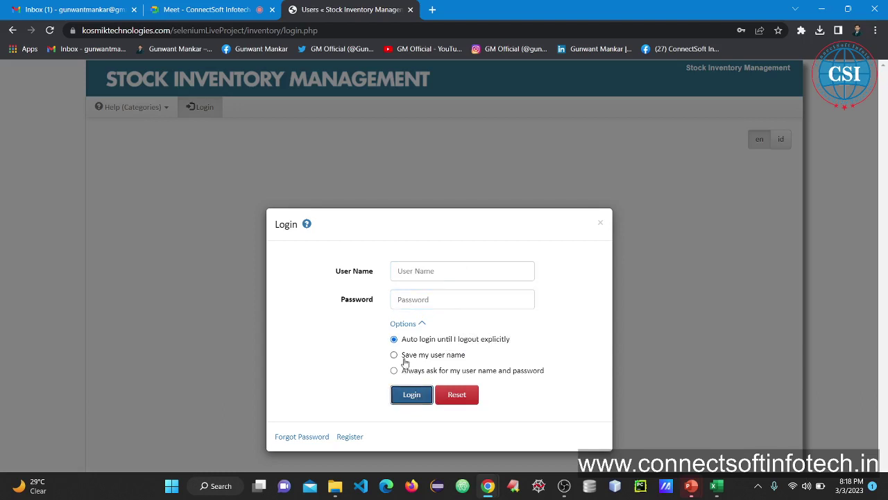
# - Cycle through the Save my user name, always-ask and Auto login options
pyautogui.click(394, 356)
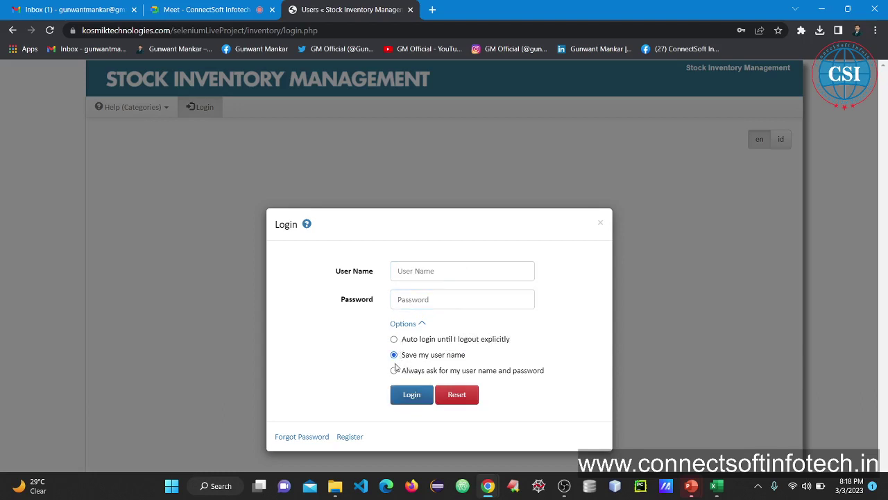
pyautogui.click(394, 369)
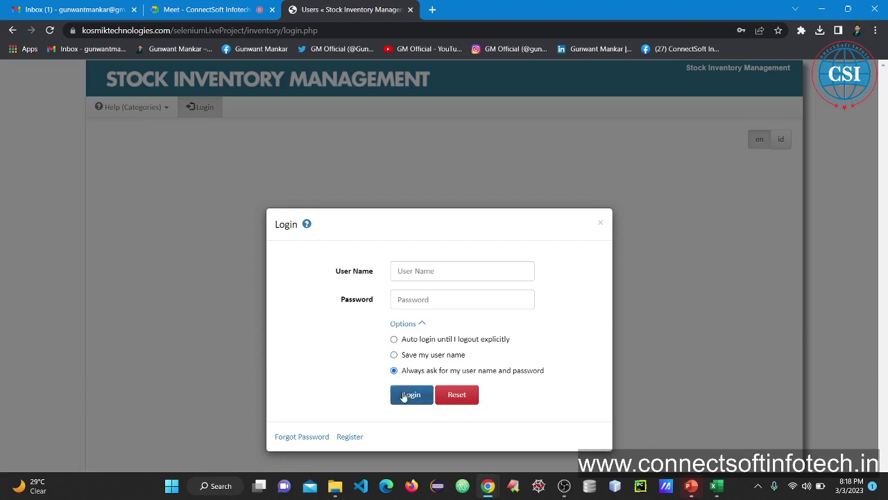
pyautogui.click(395, 355)
pyautogui.click(393, 343)
# - Tab through the form, leave Save my user name selected, and return to the PowerPoint slideshow
pyautogui.press('Tab')
pyautogui.press('Tab')
pyautogui.press('Tab')
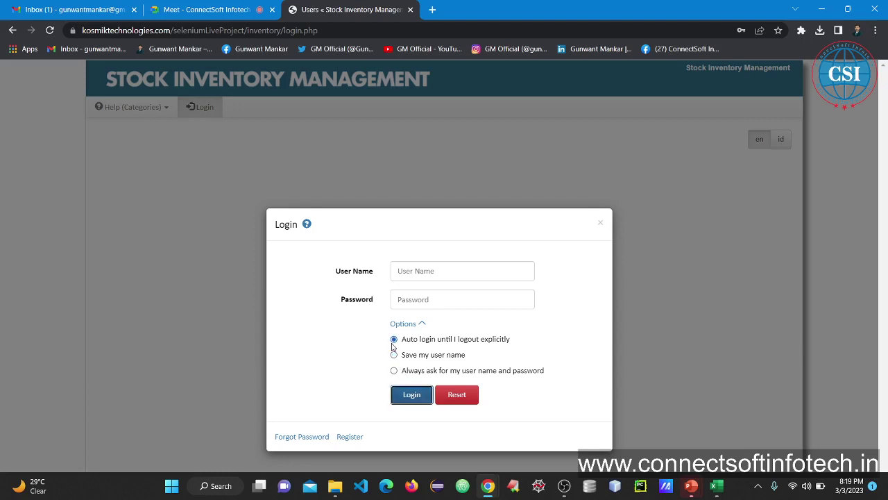
pyautogui.press('Tab')
pyautogui.press('Tab')
pyautogui.press('Tab')
pyautogui.press('Tab')
pyautogui.press('Tab')
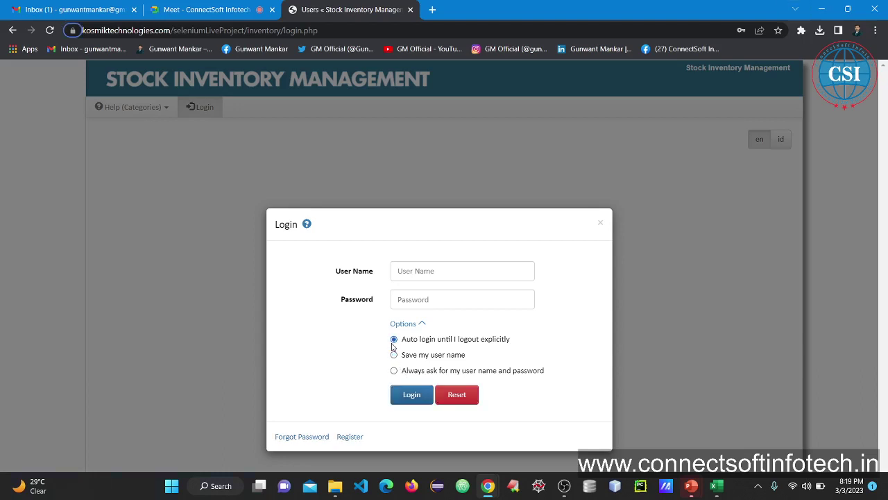
pyautogui.press('Tab')
pyautogui.press('Tab')
pyautogui.press('Tab')
pyautogui.press('Tab')
pyautogui.press('Tab')
pyautogui.press('Tab')
pyautogui.press('Tab')
pyautogui.press('Tab')
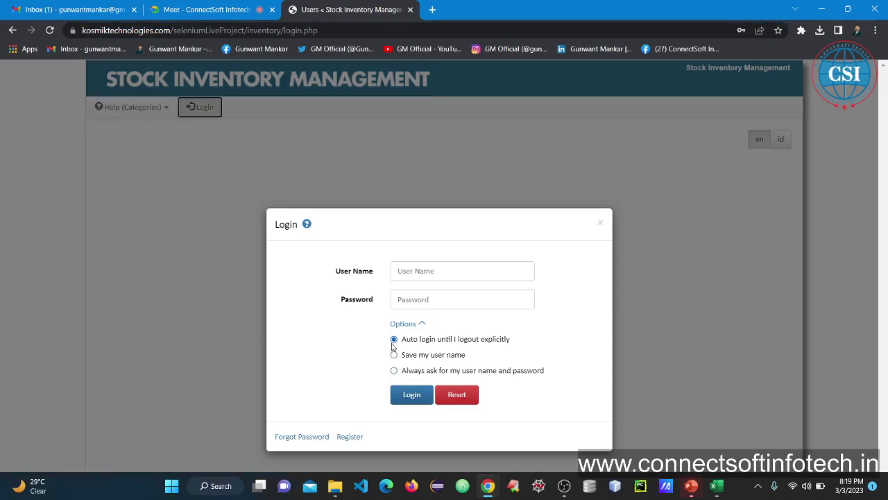
pyautogui.press('Tab')
pyautogui.press('Tab')
pyautogui.press('Tab')
pyautogui.press('Tab')
pyautogui.press('Tab')
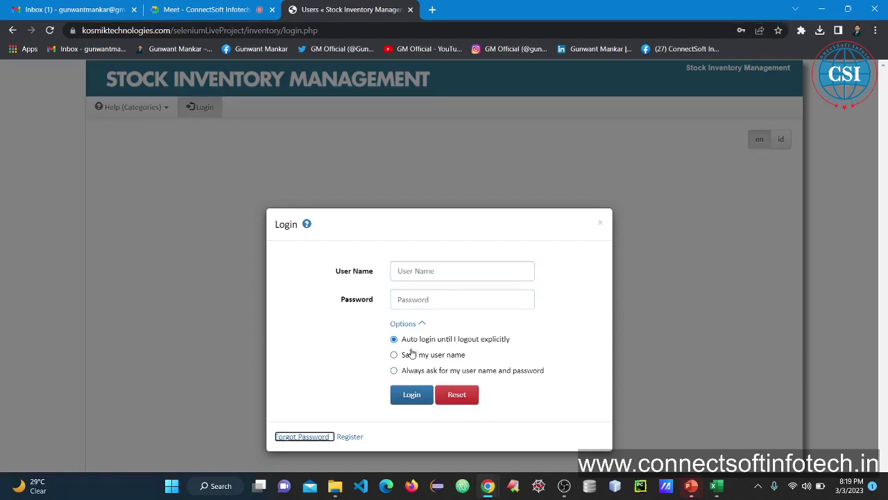
pyautogui.click(411, 357)
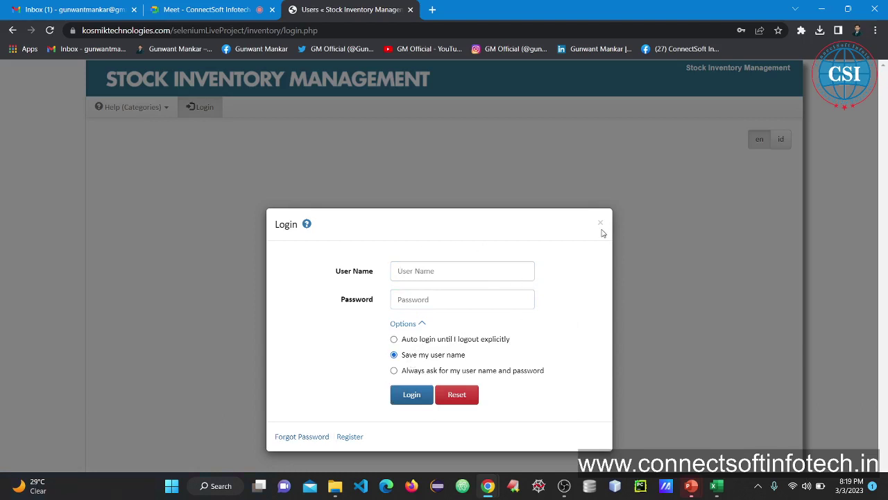
pyautogui.moveTo(689, 485)
pyautogui.click(727, 447)
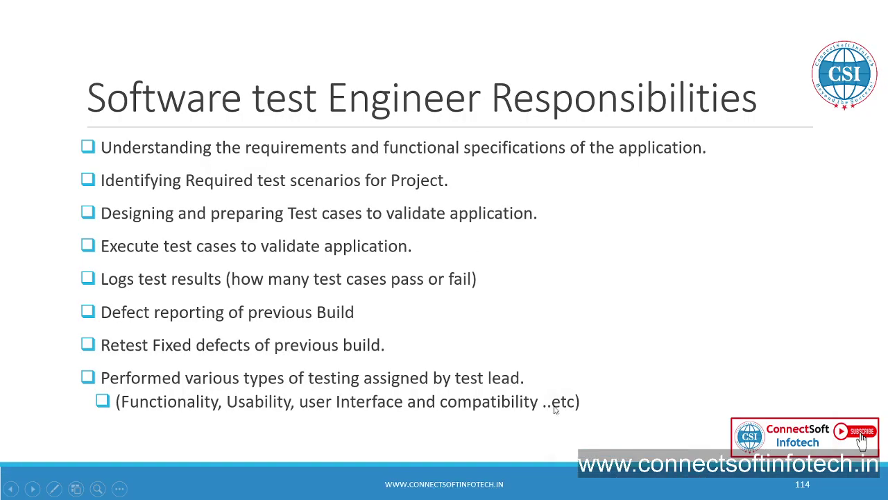
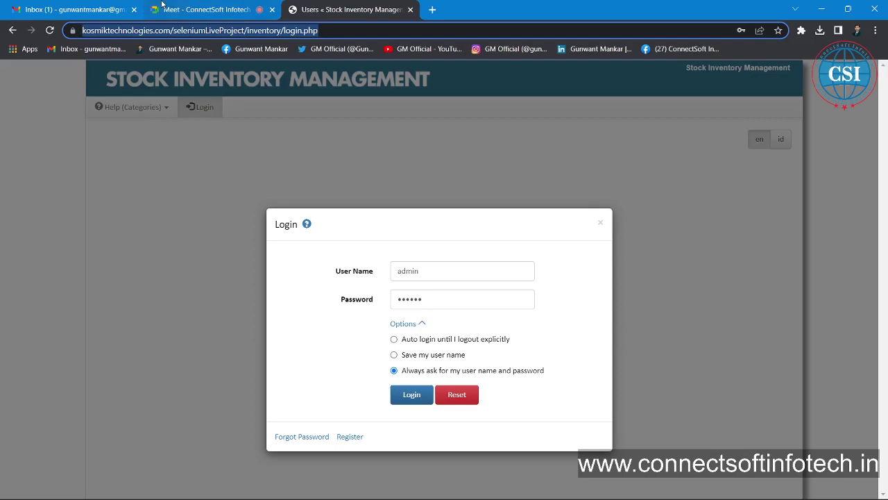
# - Paste the SIM login page link into Google Meet's in-call messages and send it to everyone
pyautogui.hotkey('ctrl', 'shift', 'Tab')
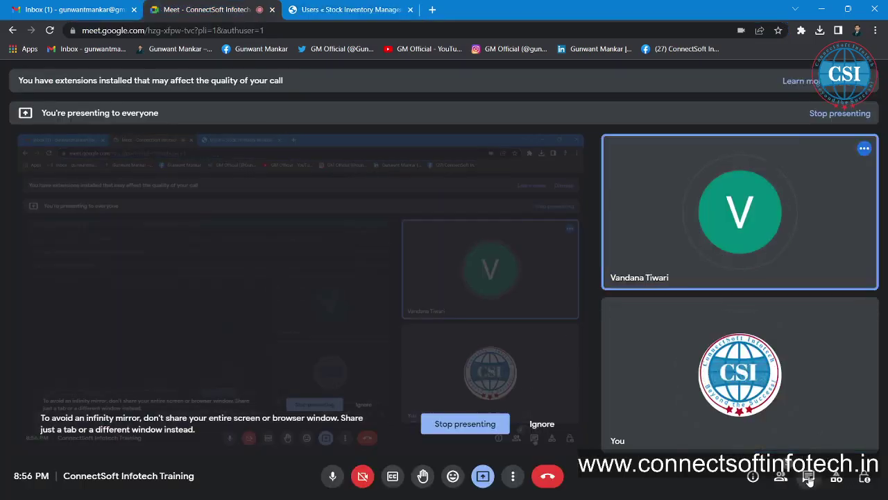
pyautogui.click(808, 476)
pyautogui.write('https://www.kosmiktechnologies.com/seleniumLiveProject/inventory/login.php')
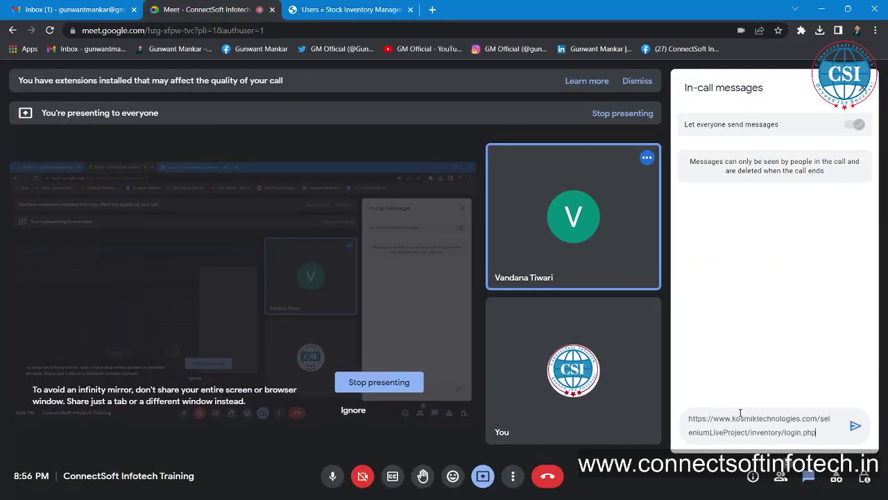
pyautogui.click(856, 430)
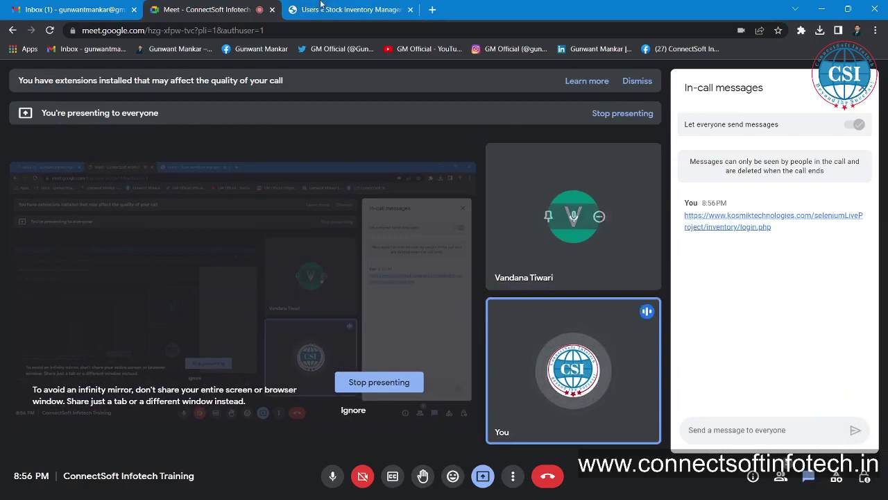
pyautogui.hotkey('ctrl', 'Tab')
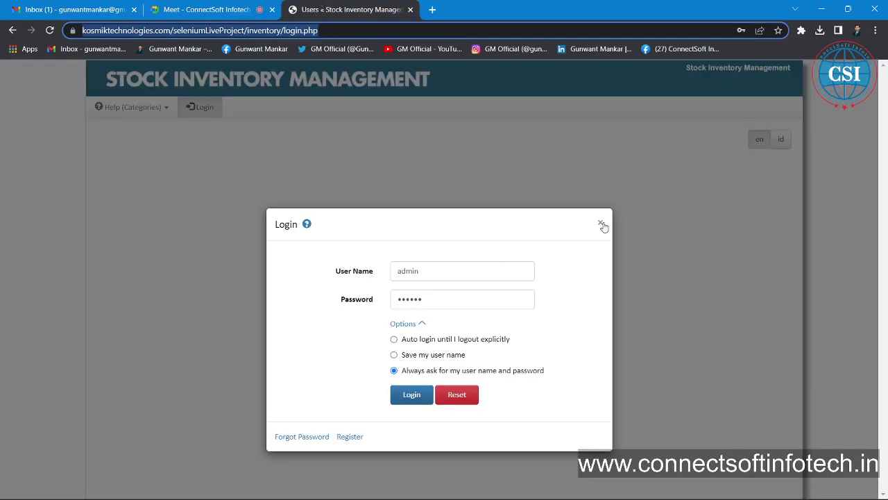
# - Close the Login dialog and glance at the Help categories menu
pyautogui.click(601, 223)
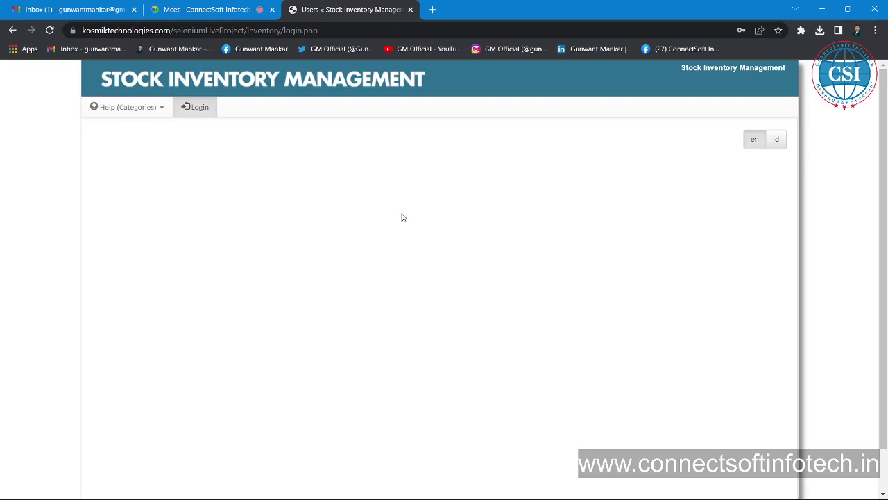
pyautogui.click(156, 111)
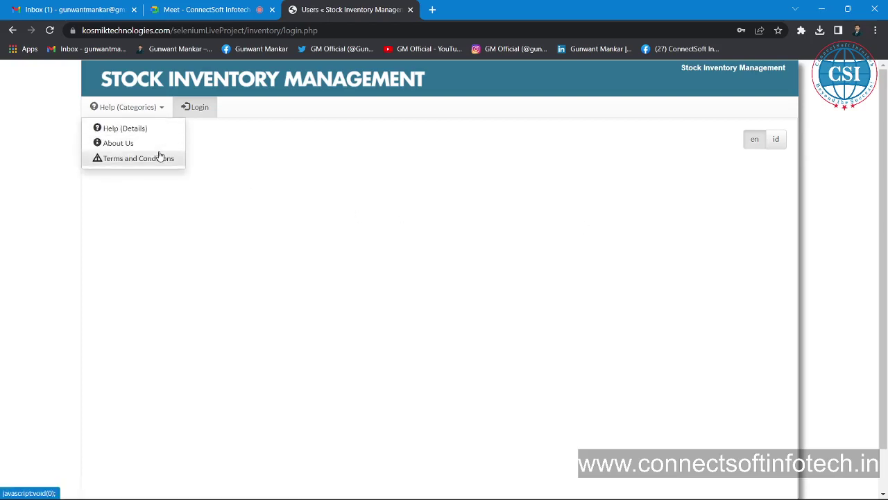
pyautogui.click(205, 266)
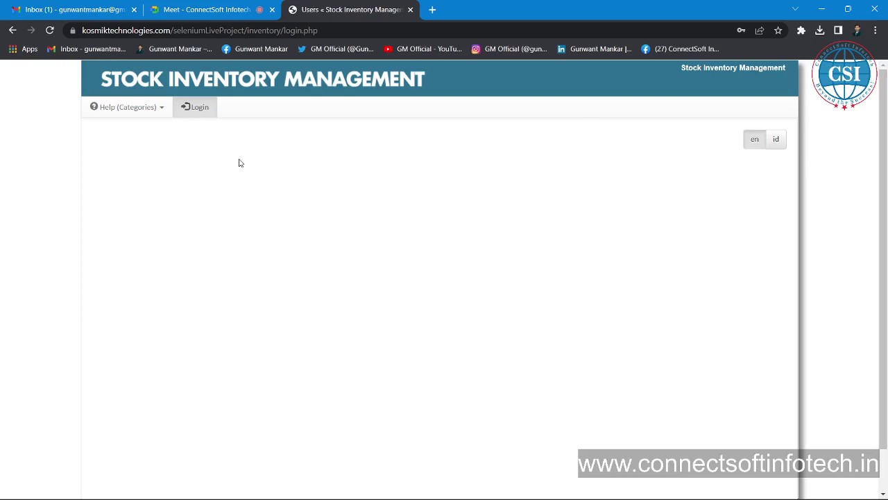
# - Select the login page's URL in the address bar
pyautogui.moveTo(173, 117)
pyautogui.scroll(-1, 884, 295)
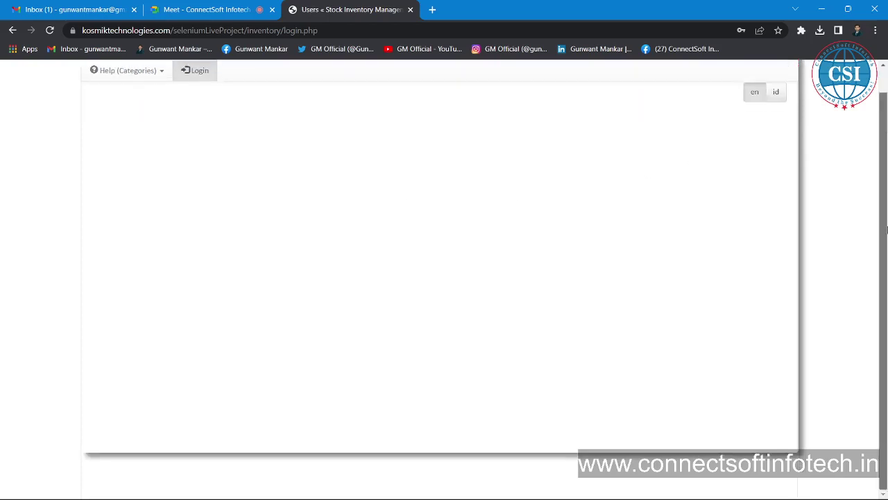
pyautogui.moveTo(886, 294); pyautogui.dragTo(886, 109)
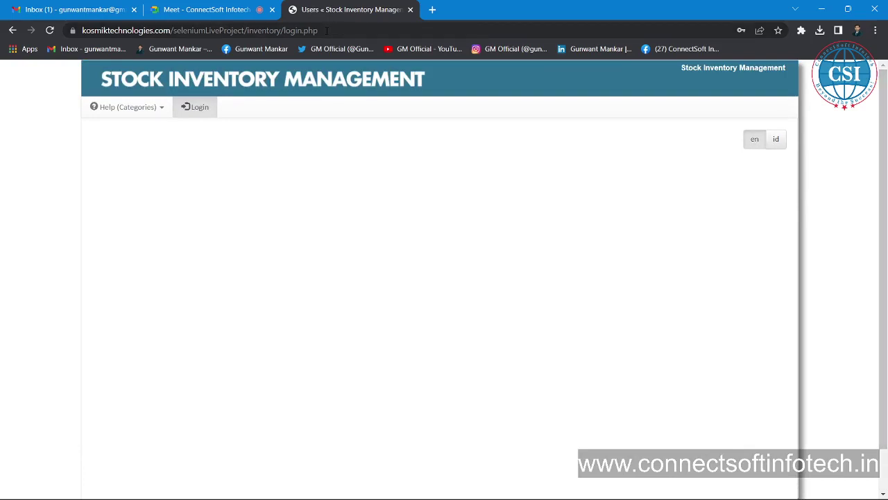
pyautogui.moveTo(317, 30); pyautogui.dragTo(81, 31)
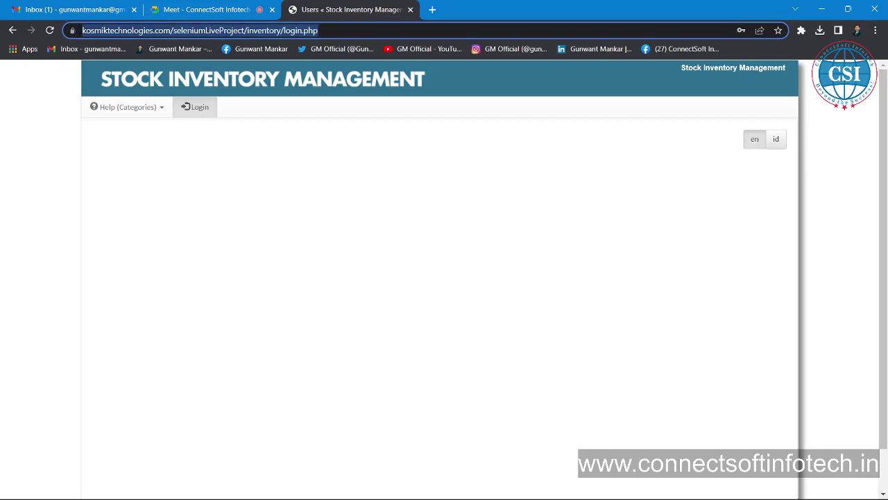
pyautogui.click(317, 30)
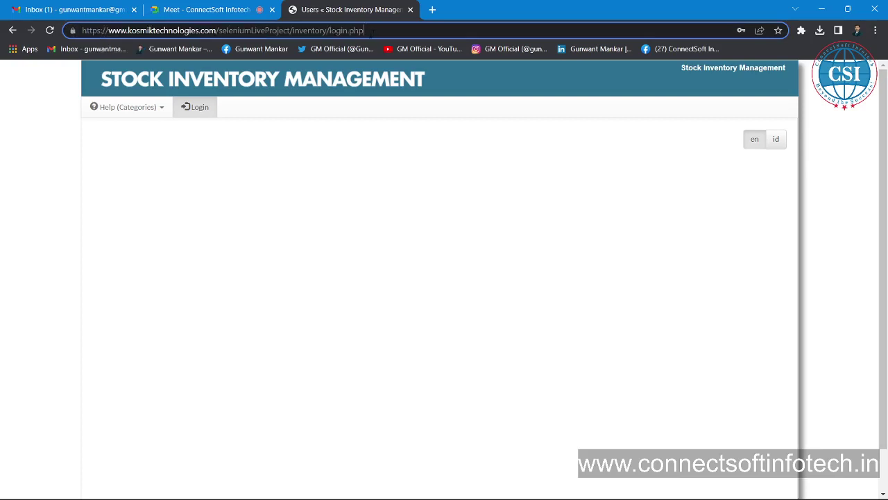
pyautogui.moveTo(371, 32); pyautogui.dragTo(83, 28)
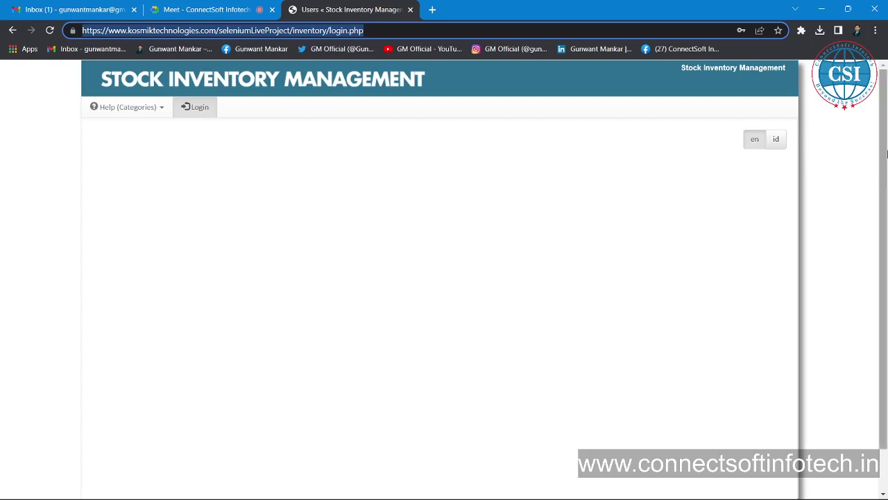
pyautogui.click(886, 145)
pyautogui.scroll(-1, 886, 160)
pyautogui.scroll(1, 886, 170)
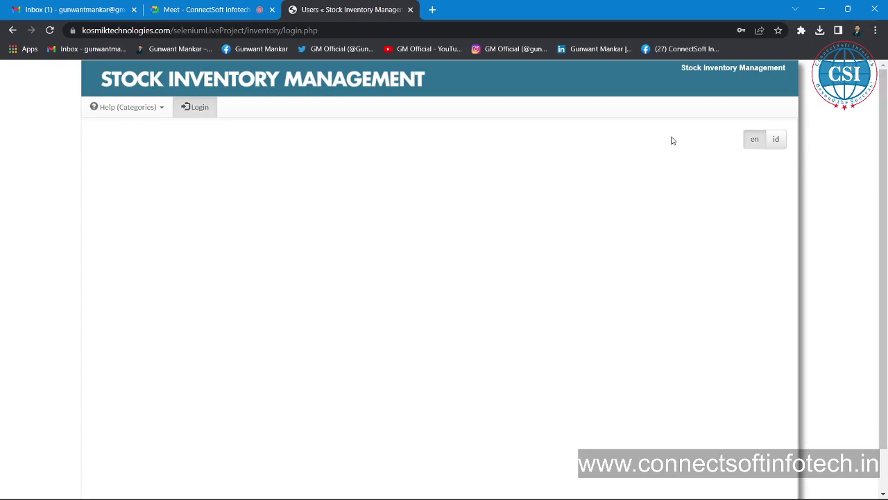
# - Reopen the Login dialog, expand extra options, and try auto login, save user name, always ask
pyautogui.click(194, 109)
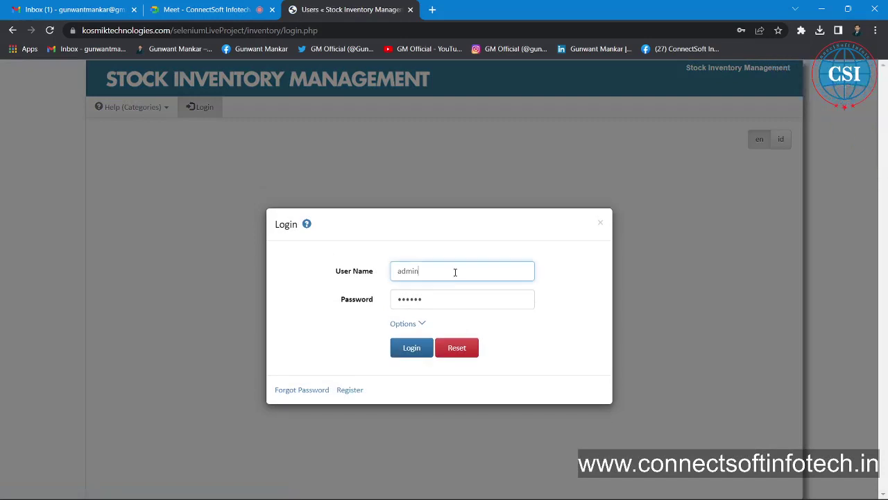
pyautogui.click(421, 323)
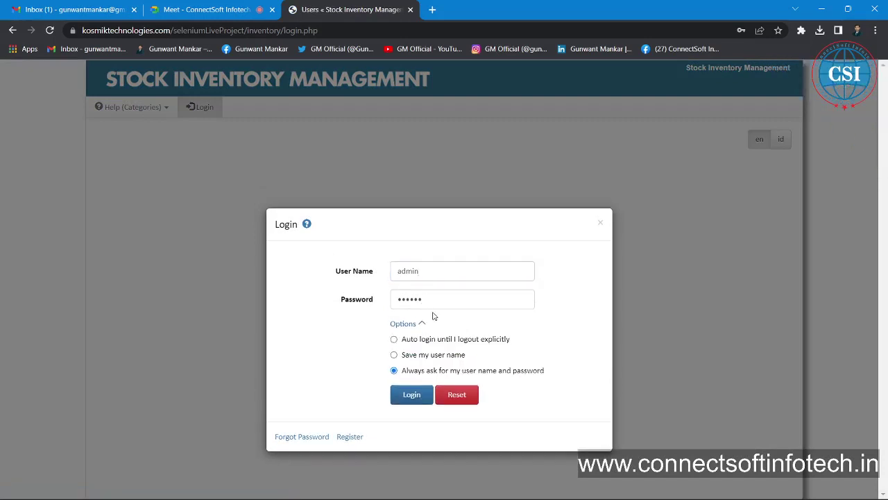
pyautogui.click(430, 275)
pyautogui.moveTo(430, 275); pyautogui.dragTo(375, 280)
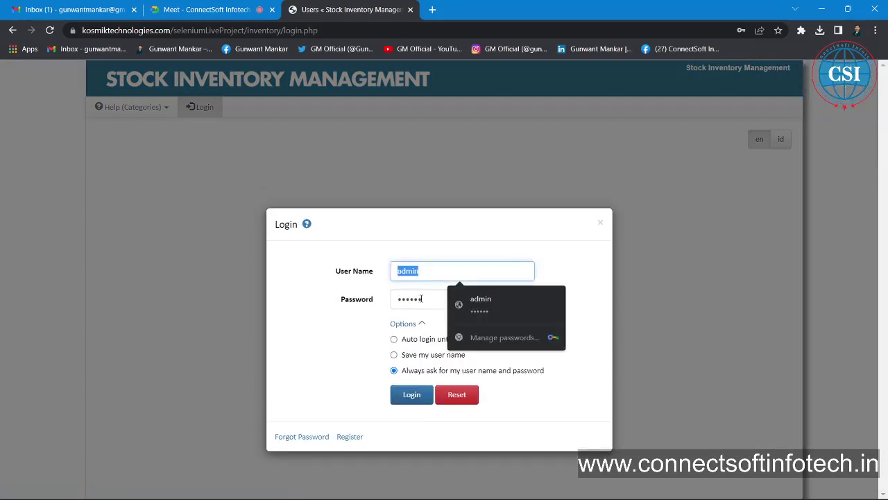
pyautogui.press('Right')
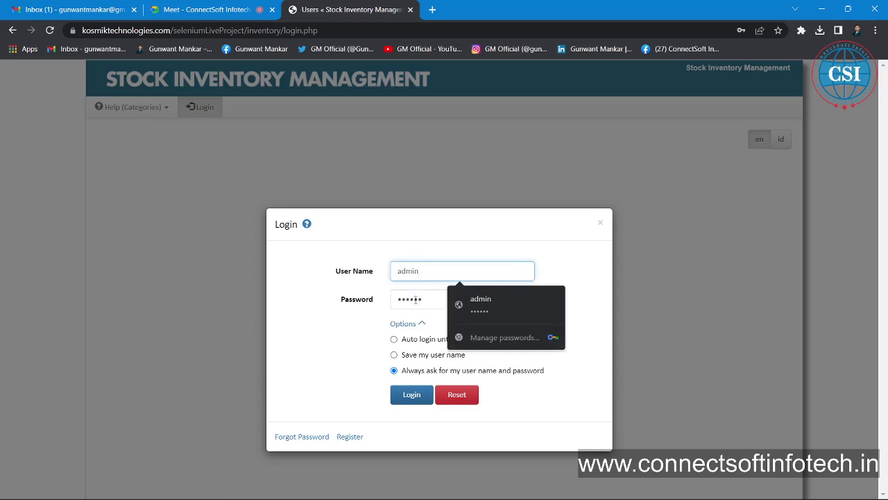
pyautogui.click(394, 339)
pyautogui.click(394, 355)
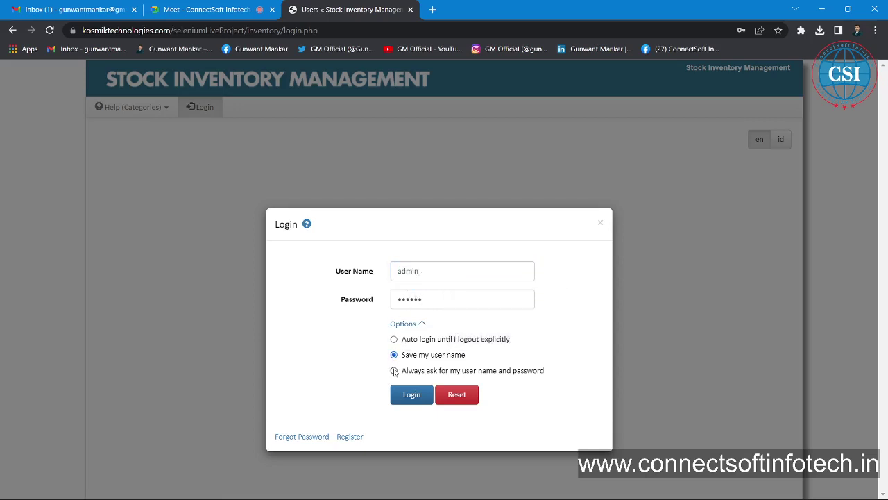
pyautogui.click(394, 371)
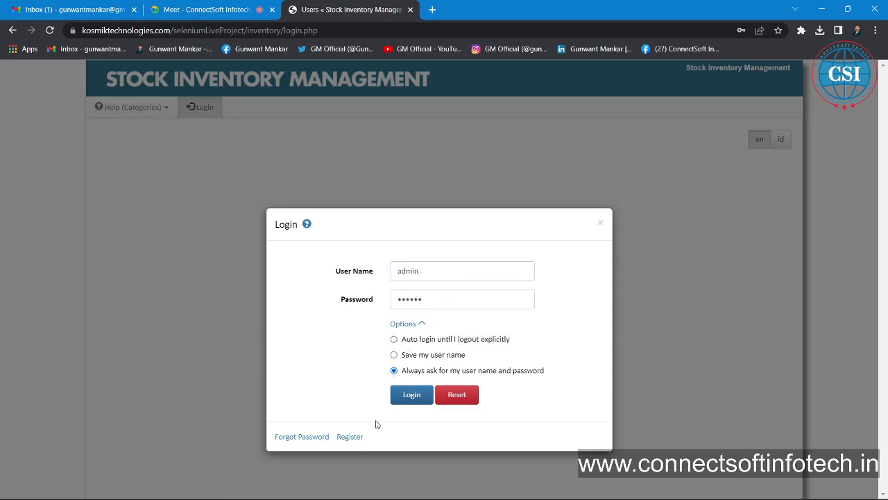
# - On Forgot Password, switch recovery to Email, reset and close the form, returning to Excel
pyautogui.click(280, 438)
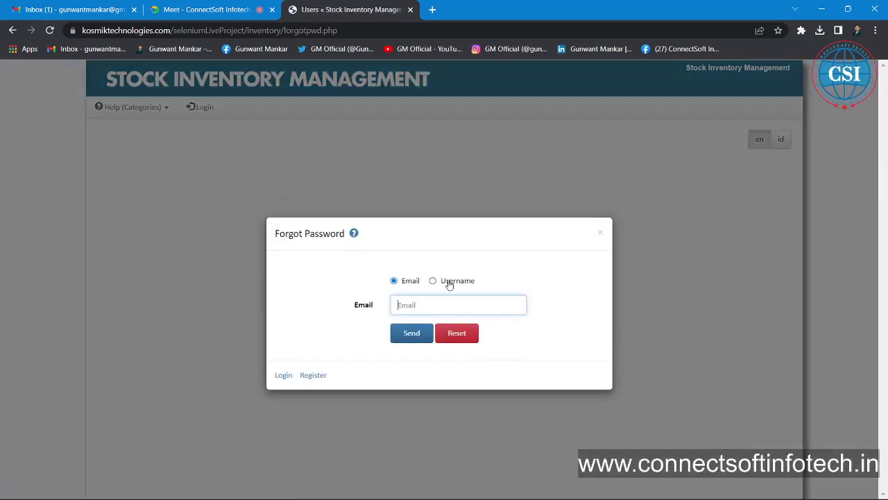
pyautogui.click(443, 283)
pyautogui.click(399, 291)
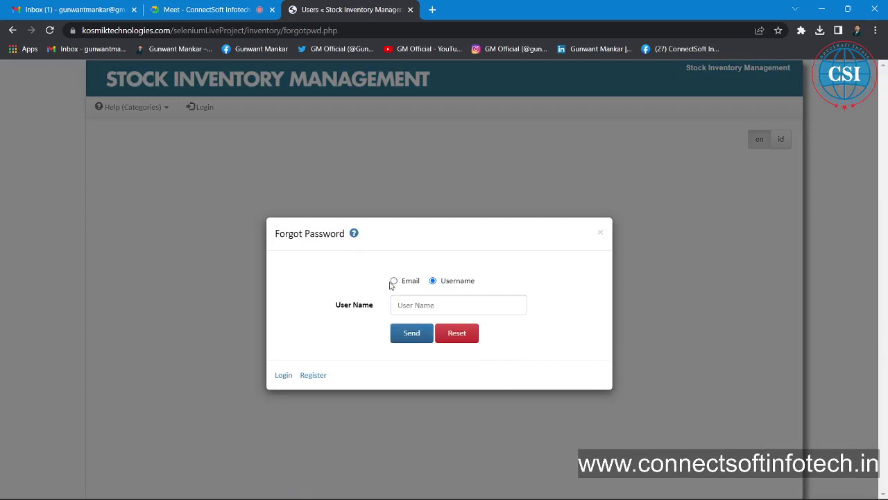
pyautogui.click(395, 281)
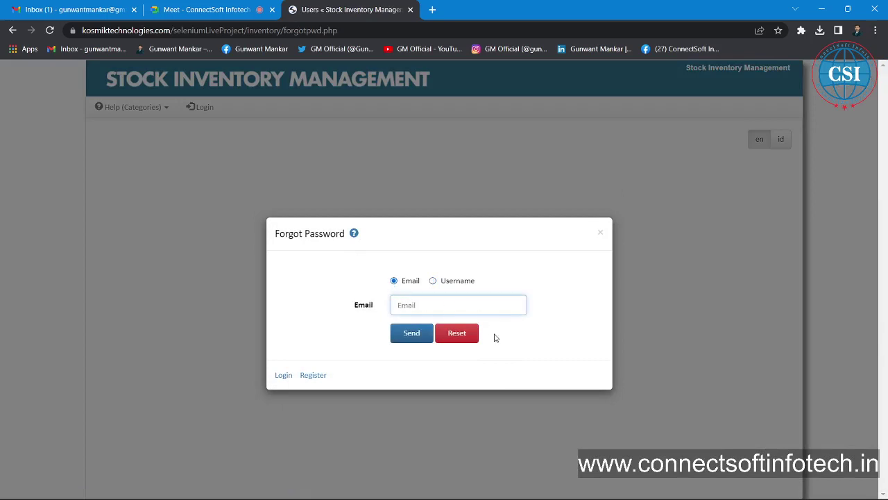
pyautogui.click(456, 340)
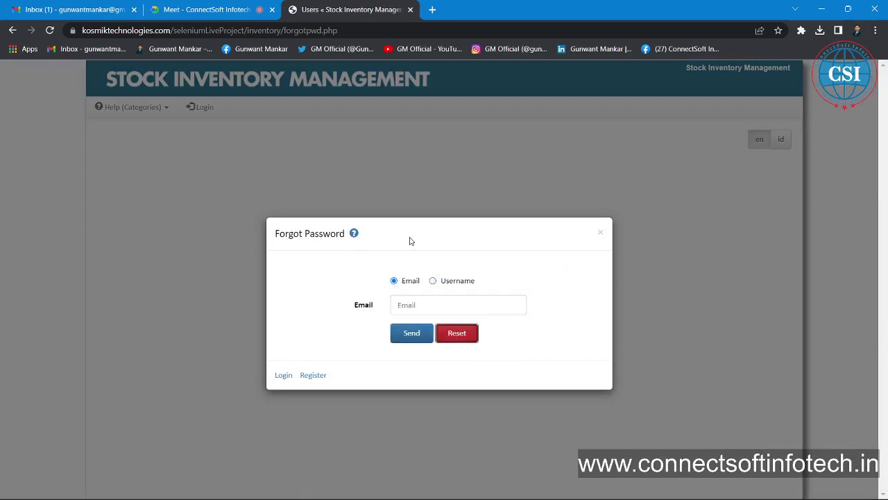
pyautogui.click(601, 232)
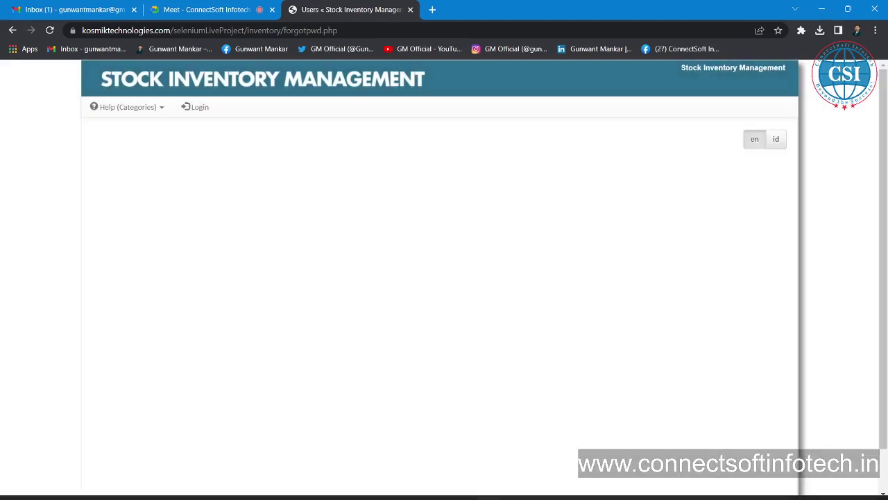
pyautogui.moveTo(689, 488)
pyautogui.click(715, 424)
# - Check cell B10 on TS_SIM001, briefly peeking at the TS_SIM_002 sheet
pyautogui.click(453, 373)
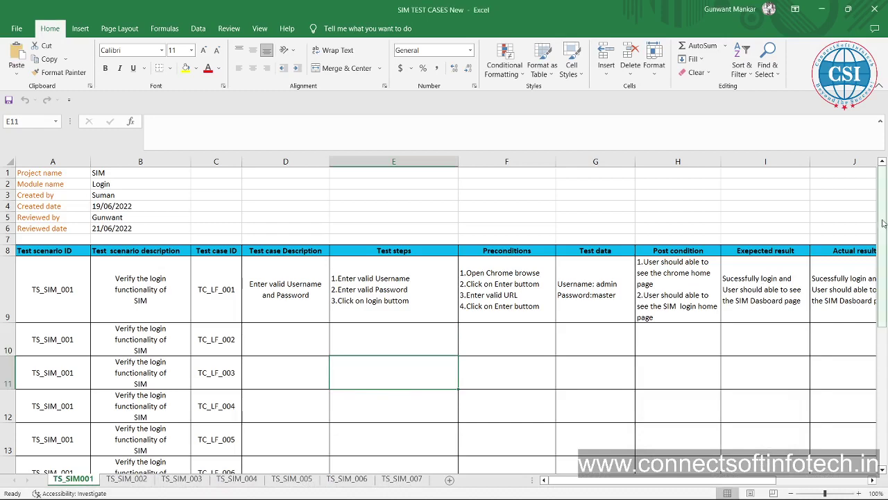
pyautogui.moveTo(886, 335)
pyautogui.mouseDown()
pyautogui.moveTo(886, 375)
pyautogui.moveTo(885, 336)
pyautogui.mouseUp()
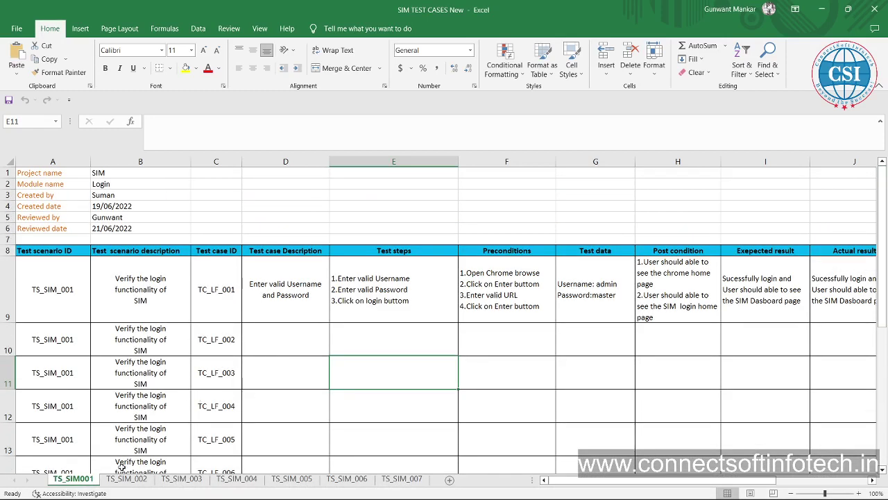
pyautogui.click(113, 351)
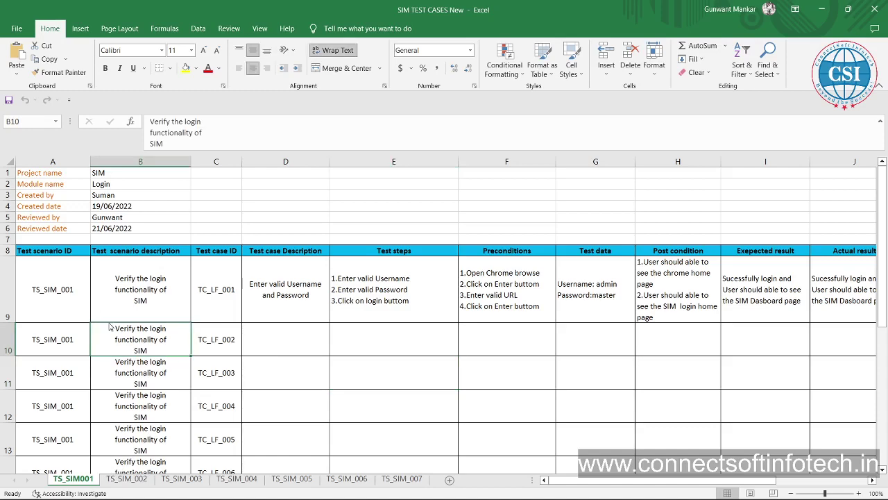
pyautogui.click(118, 480)
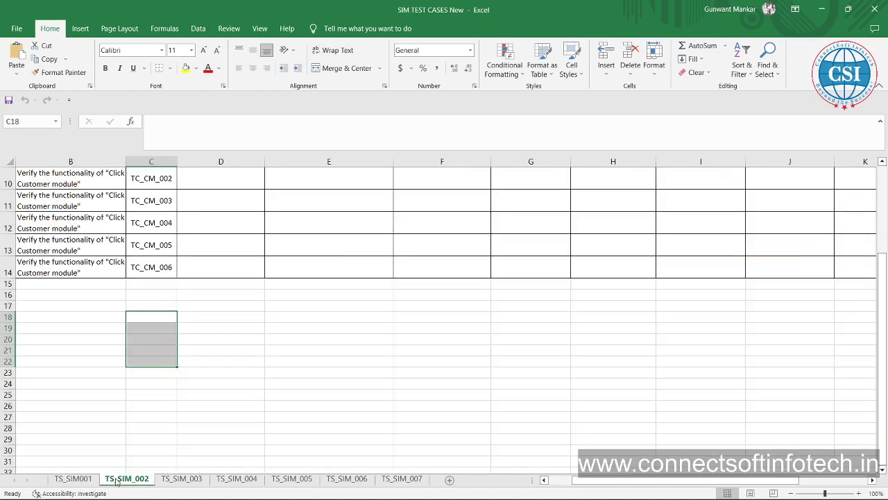
pyautogui.click(82, 481)
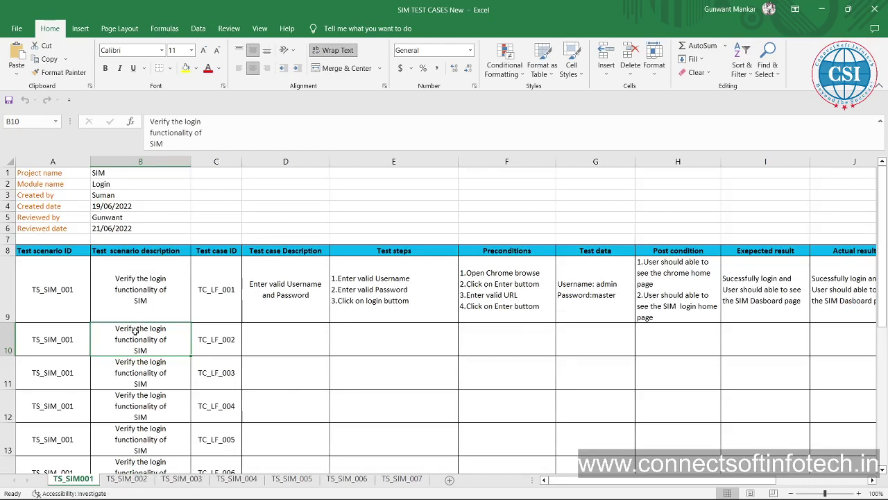
# - Review test case TC_LF_001's row 9: scenario, ID, description, test data, preconditions, post condition
pyautogui.click(133, 252)
pyautogui.click(136, 285)
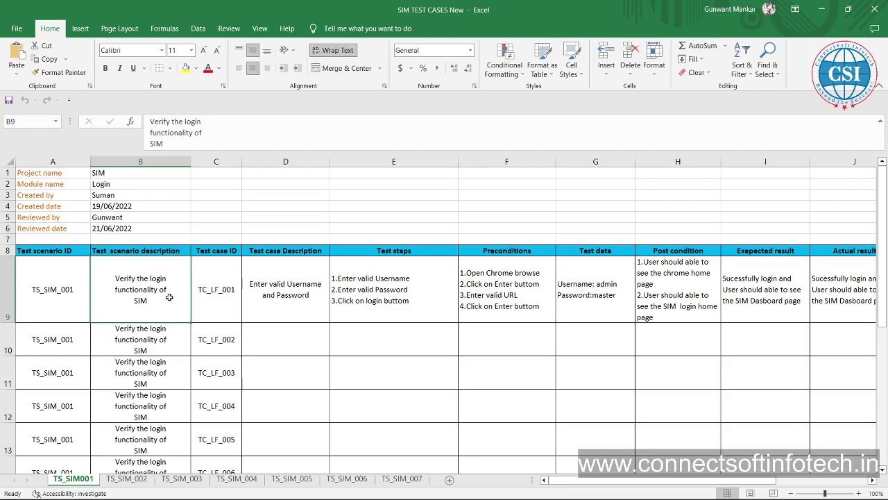
pyautogui.click(222, 295)
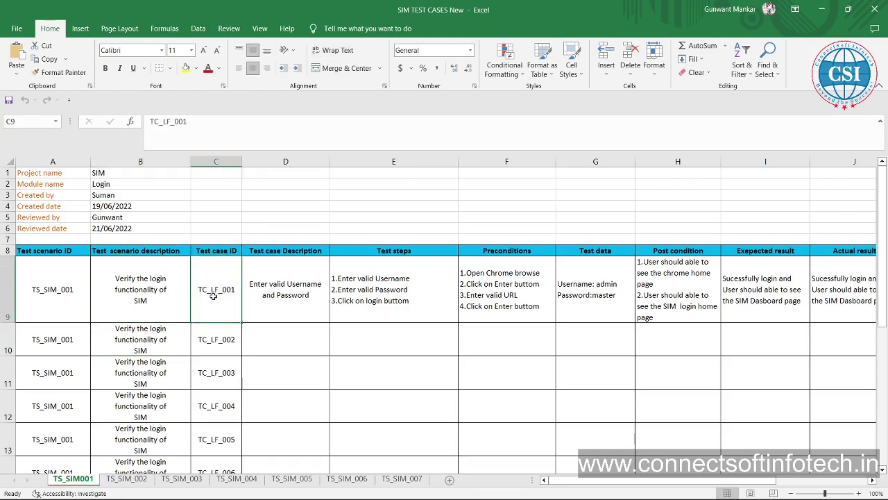
pyautogui.click(275, 298)
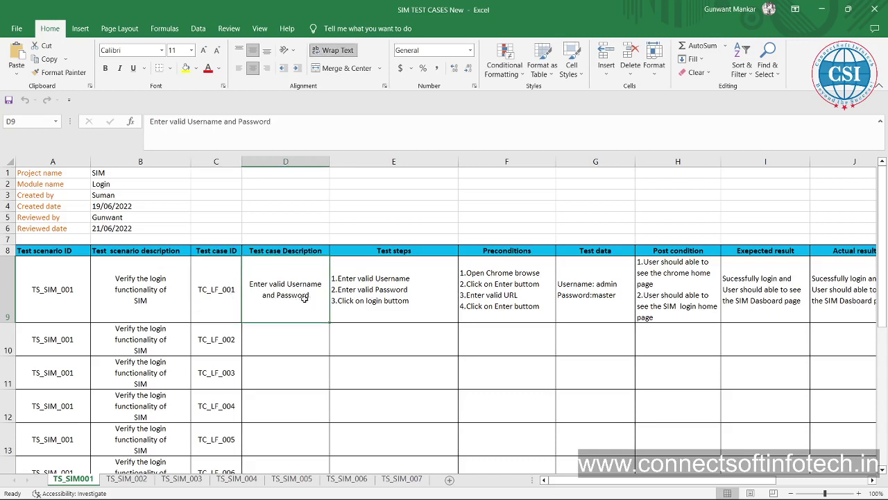
pyautogui.click(589, 296)
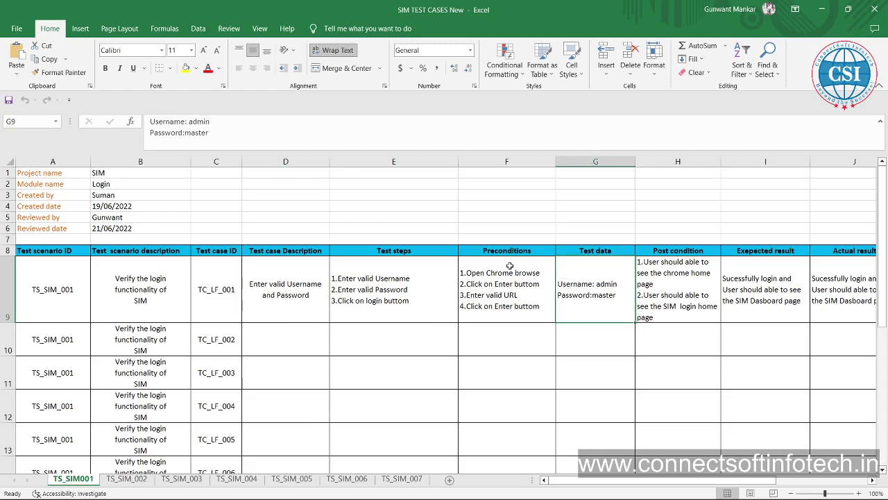
pyautogui.moveTo(509, 266); pyautogui.dragTo(548, 241)
pyautogui.click(667, 270)
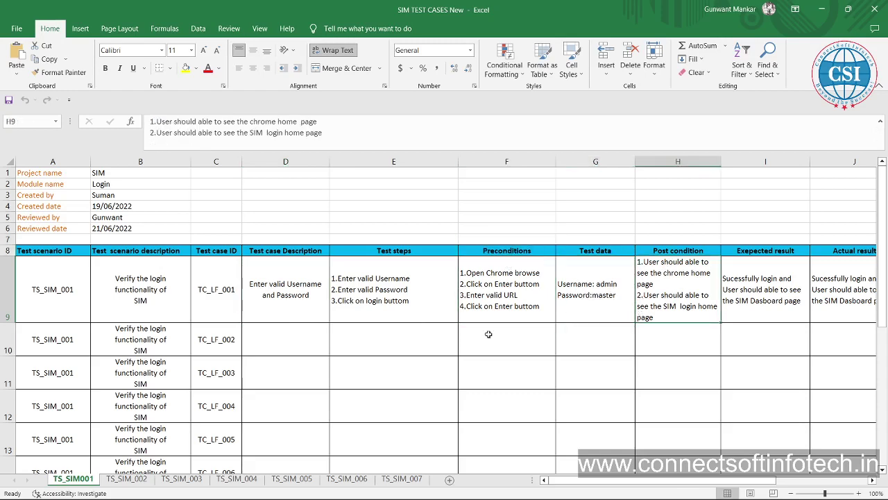
# - Move through the rows below the last test case, then open the TS_SIM_002 Customer module sheet
pyautogui.click(276, 341)
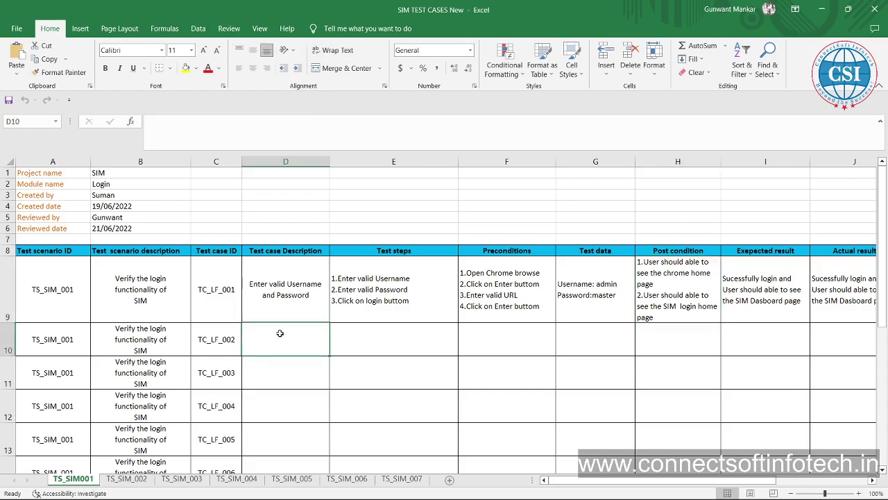
pyautogui.press('Down')
pyautogui.press('Down')
pyautogui.press('Down')
pyautogui.press('Down')
pyautogui.press('Down')
pyautogui.press('Down')
pyautogui.press('Down')
pyautogui.press('Down')
pyautogui.press('Down')
pyautogui.press('Down')
pyautogui.press('Down')
pyautogui.press('Down')
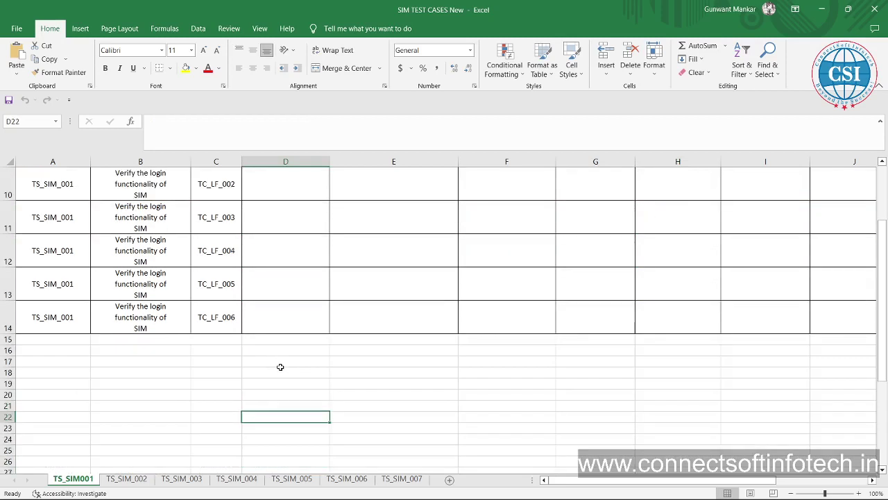
pyautogui.press('Up')
pyautogui.press('Up')
pyautogui.press('Up')
pyautogui.press('Up')
pyautogui.press('Up')
pyautogui.press('Up')
pyautogui.press('Up')
pyautogui.press('Up')
pyautogui.press('Up')
pyautogui.press('Up')
pyautogui.press('Up')
pyautogui.press('Up')
pyautogui.press('Up')
pyautogui.press('Up')
pyautogui.press('Up')
pyautogui.press('Up')
pyautogui.press('Up')
pyautogui.press('Up')
pyautogui.press('Up')
pyautogui.press('Up')
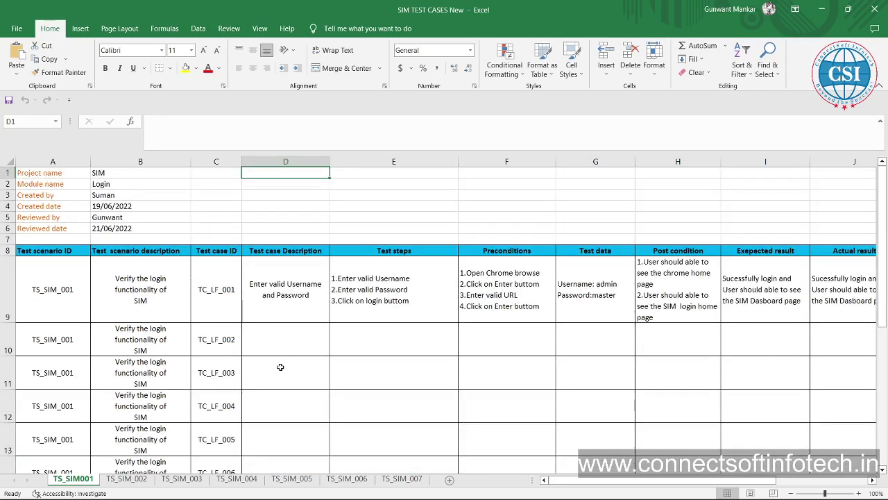
pyautogui.press('Down')
pyautogui.press('Down')
pyautogui.press('Down')
pyautogui.press('Down')
pyautogui.press('Down')
pyautogui.press('Down')
pyautogui.press('Down')
pyautogui.press('Down')
pyautogui.press('Down')
pyautogui.press('Down')
pyautogui.press('Down')
pyautogui.press('Down')
pyautogui.press('Down')
pyautogui.press('Down')
pyautogui.press('Down')
pyautogui.press('Down')
pyautogui.press('Down')
pyautogui.press('Down')
pyautogui.press('Down')
pyautogui.press('Down')
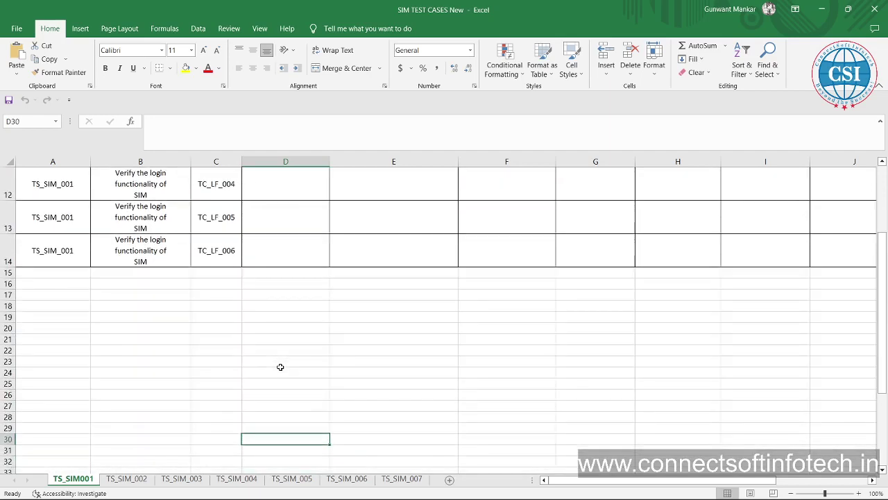
pyautogui.click(127, 479)
pyautogui.click(193, 324)
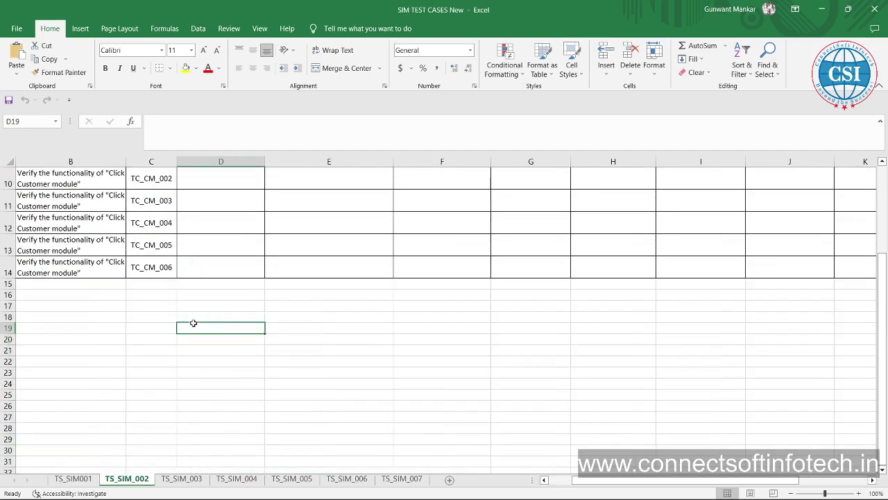
pyautogui.moveTo(881, 285); pyautogui.dragTo(881, 194)
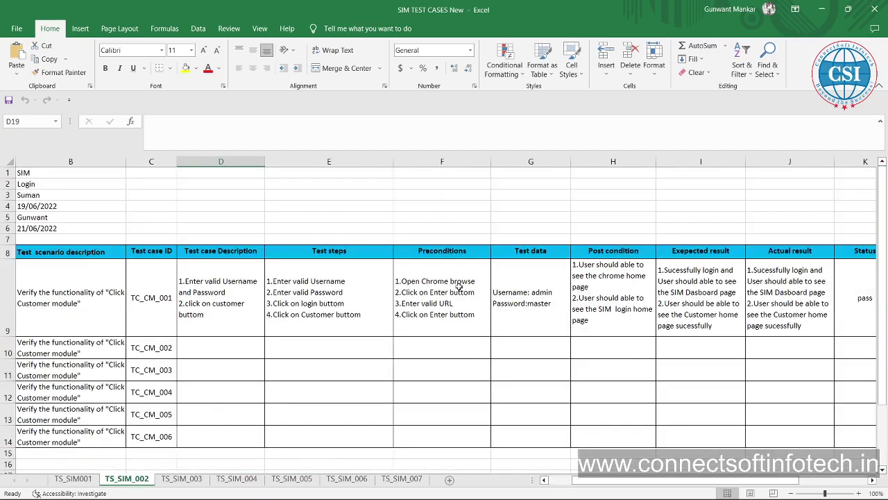